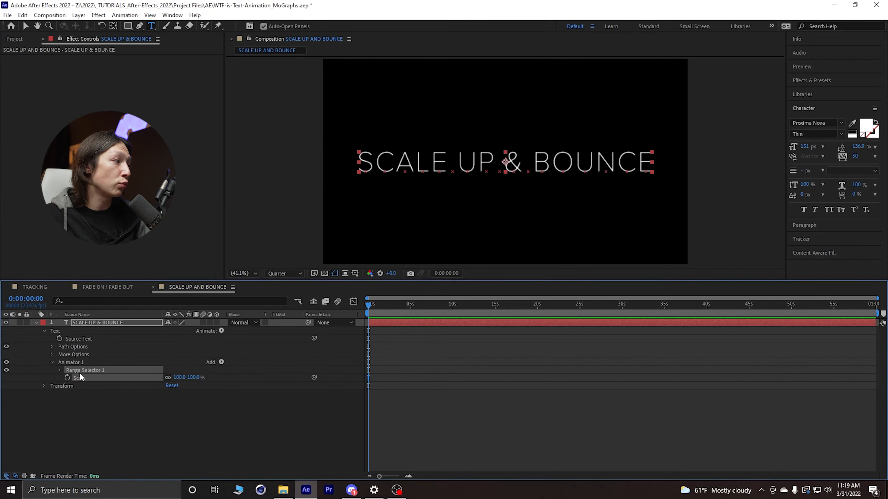
Add an Offset keyframe of -100% at 0:00:00:00 to Range Selector 1 of the text layer's Animator 1.
left_click(60, 370)
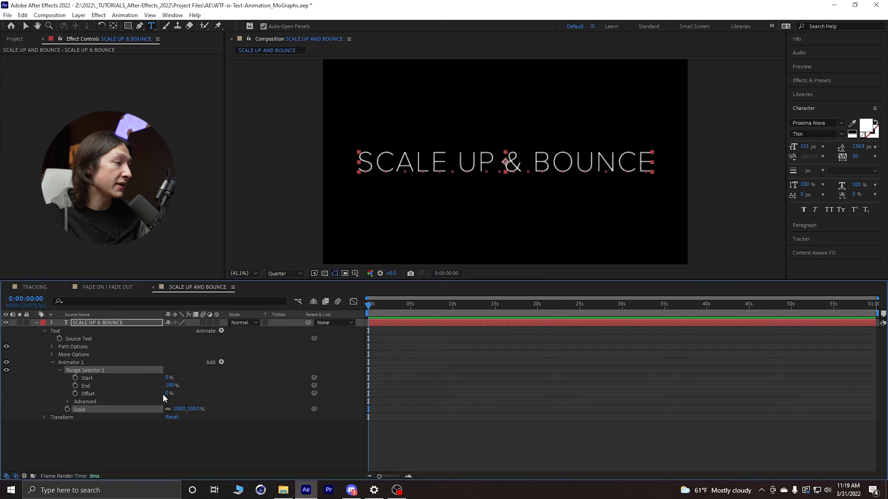
left_click(76, 394)
left_click_drag(166, 393, 81, 398)
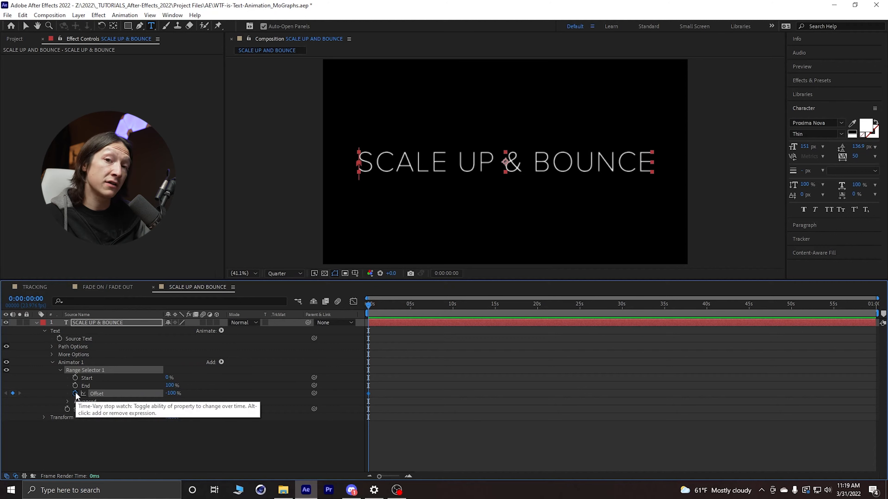
Set the advanced Shape of Range Selector 1 to Ramp Up.
left_click(67, 402)
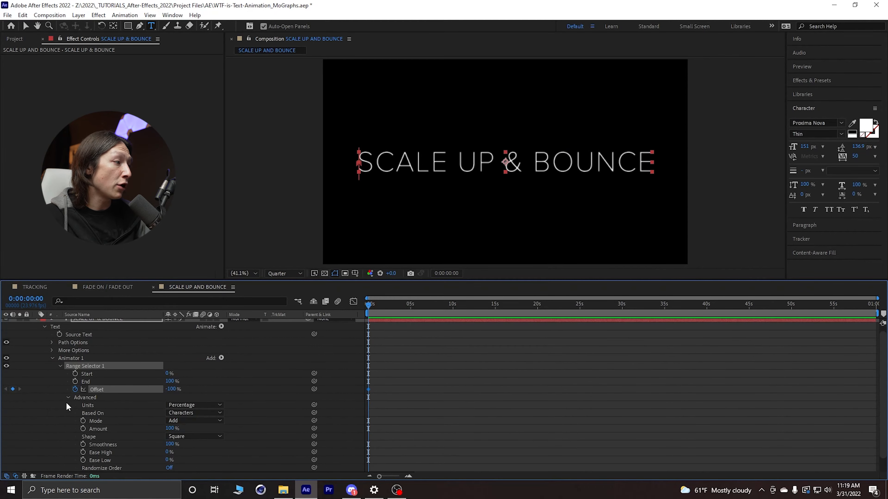
left_click(180, 437)
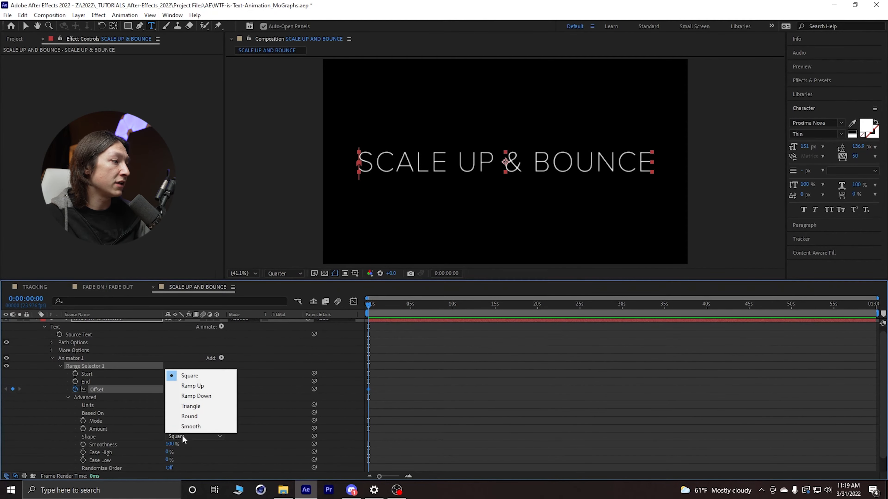
left_click(190, 386)
left_click_drag(363, 311, 343, 313)
scroll(136, 395, "down", 1)
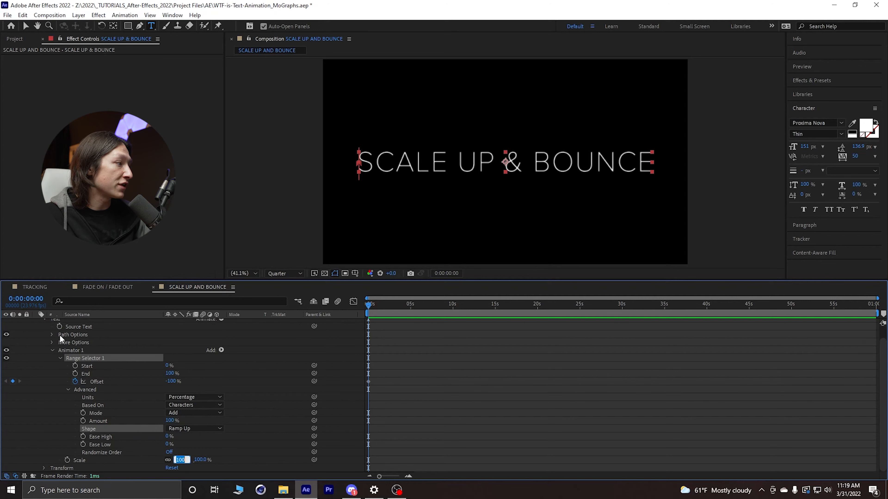
Set the Scale of Animator 1 to 0%.
left_click(69, 352)
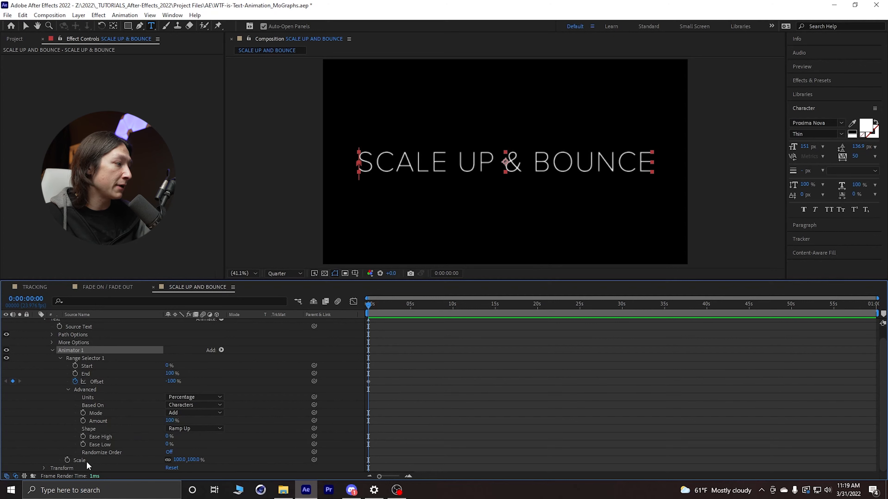
left_click(179, 460)
type("0")
key("Return")
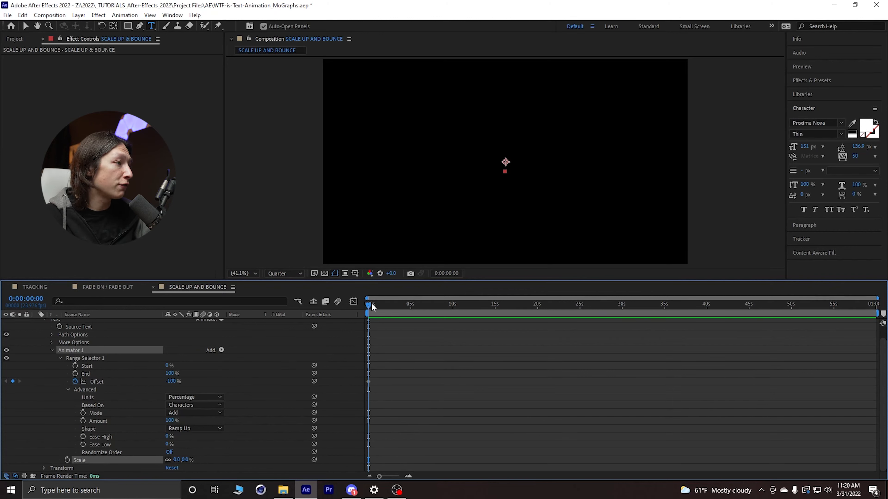
Add an Offset keyframe of 100% at 0:00:02:08 and preview the scale-up animation.
left_click_drag(372, 306, 388, 306)
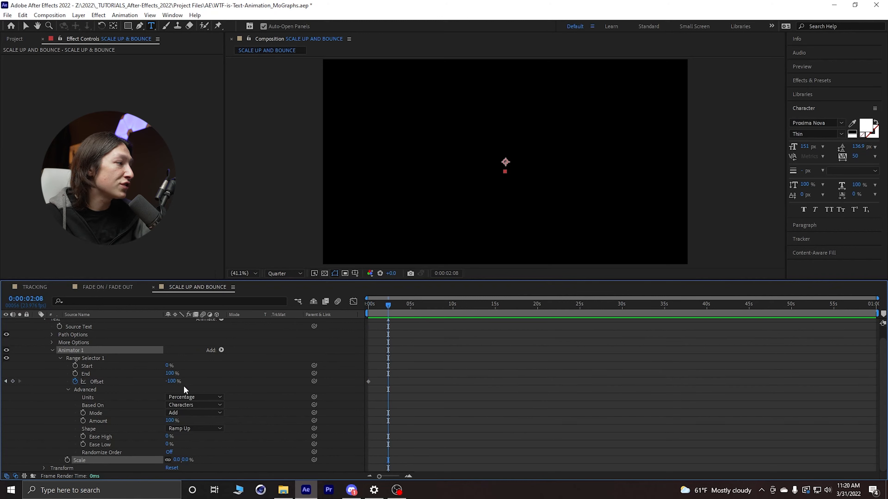
left_click_drag(170, 382, 319, 394)
key("space")
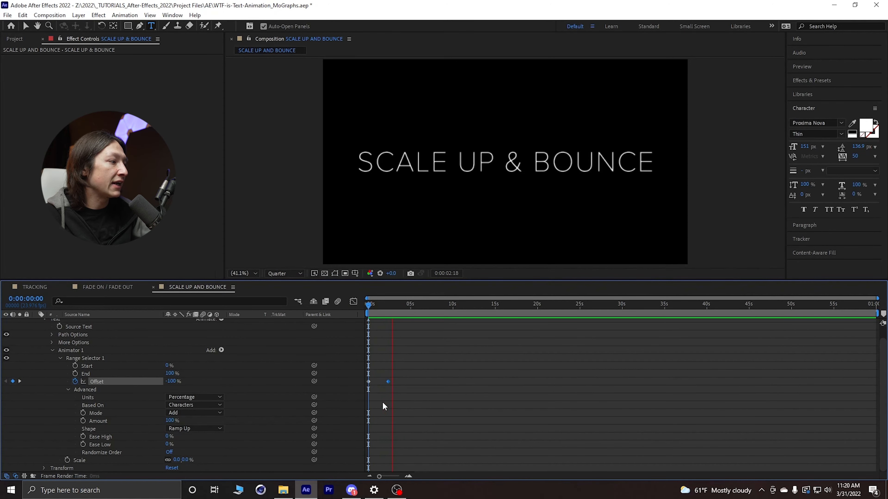
key("space")
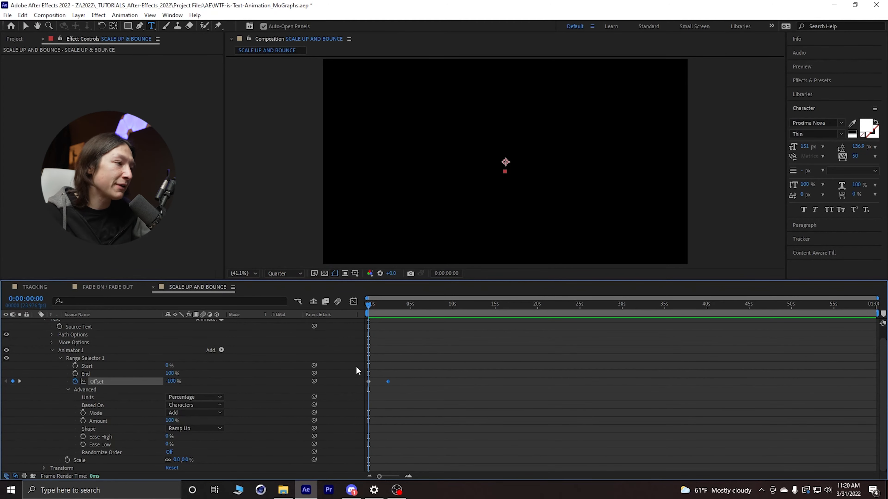
Move the second Offset keyframe to the 1-second mark.
scroll(371, 366, "up", 2)
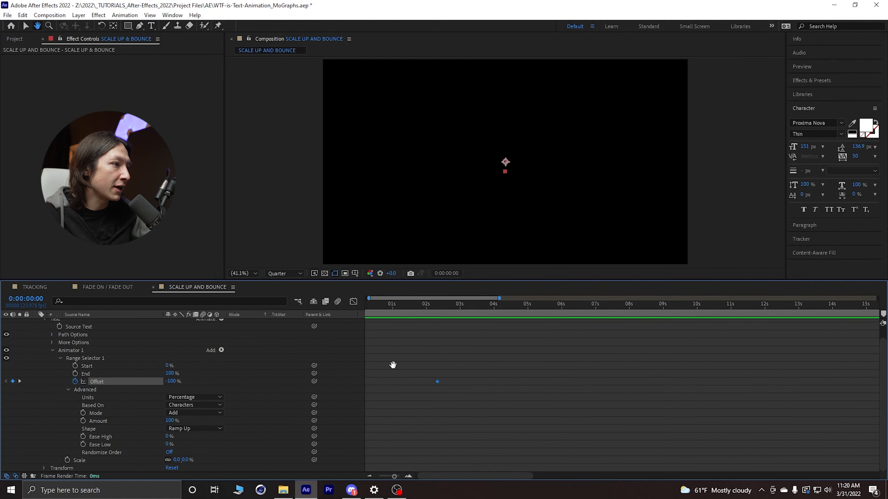
left_click_drag(392, 365, 503, 379)
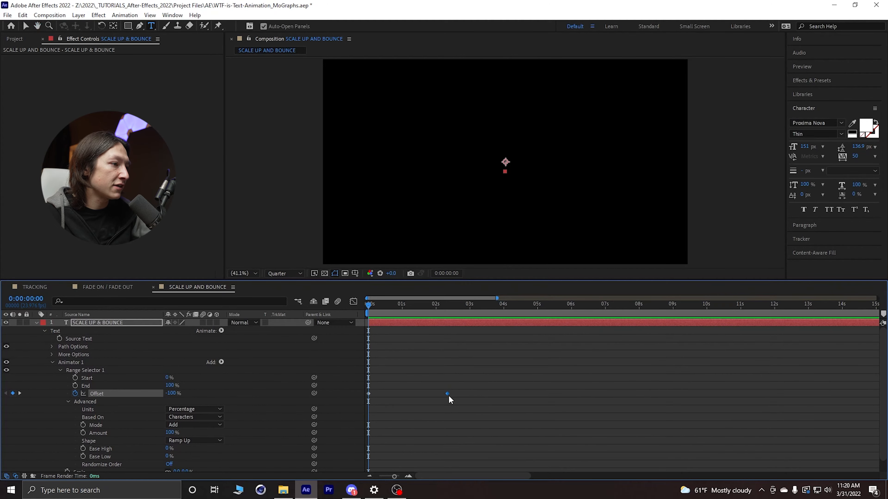
left_click_drag(444, 394, 402, 394)
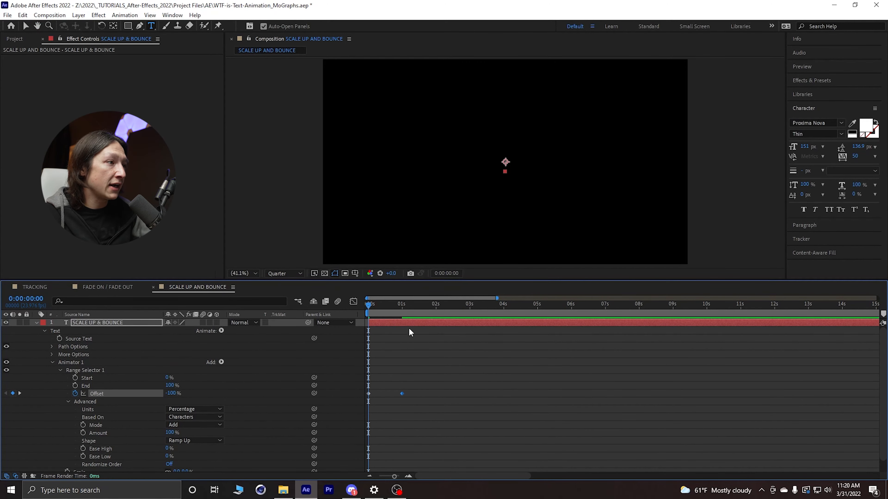
End the work area at 0:00:02:01, trim the composition to it, and preview the text animation.
left_click_drag(390, 313, 437, 316)
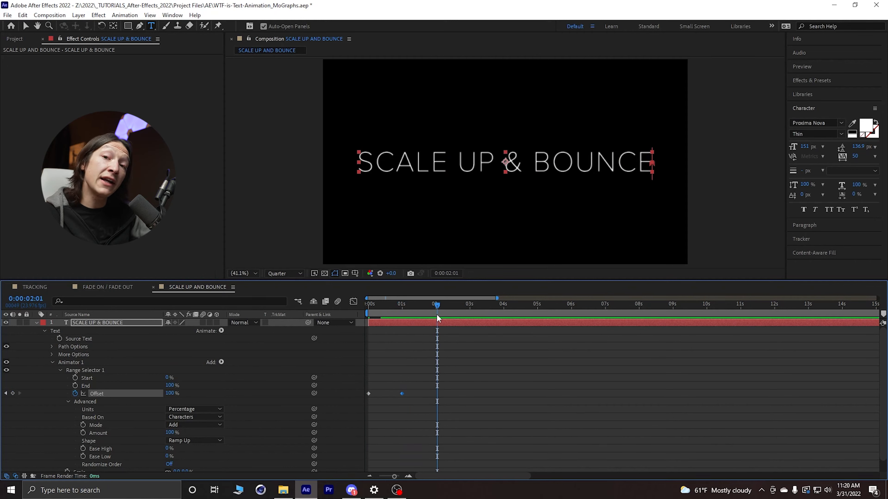
key("n")
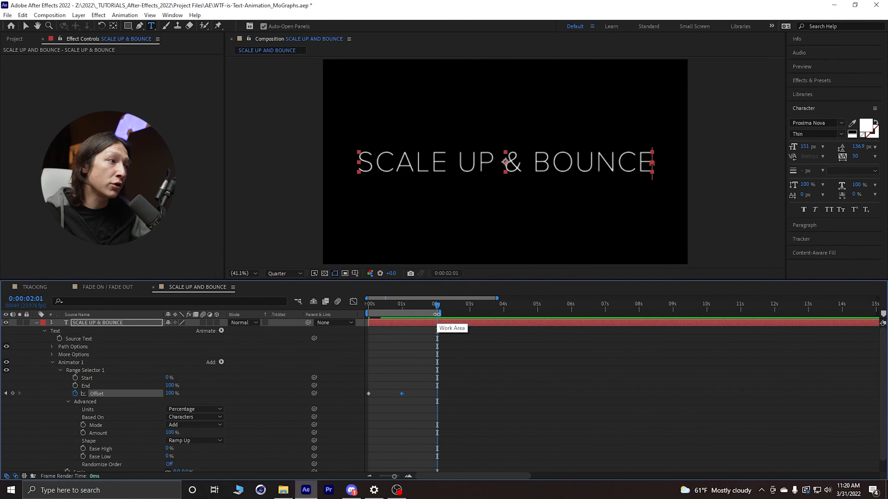
right_click(407, 314)
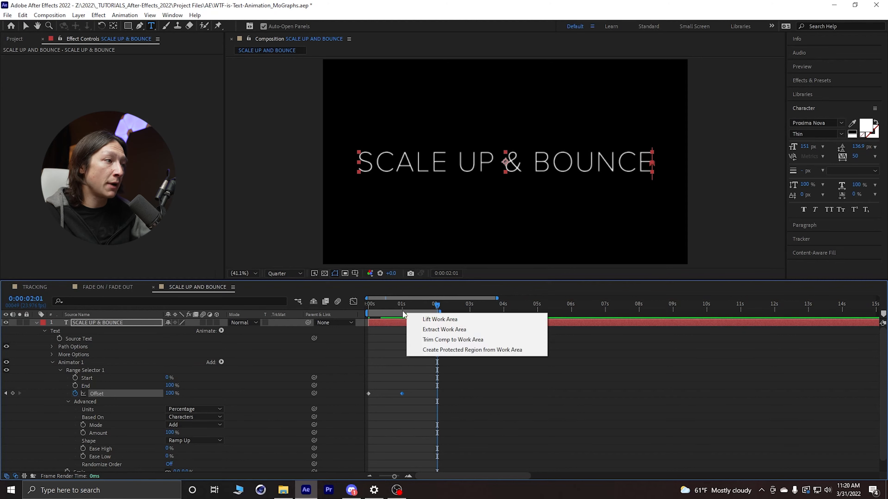
left_click(438, 340)
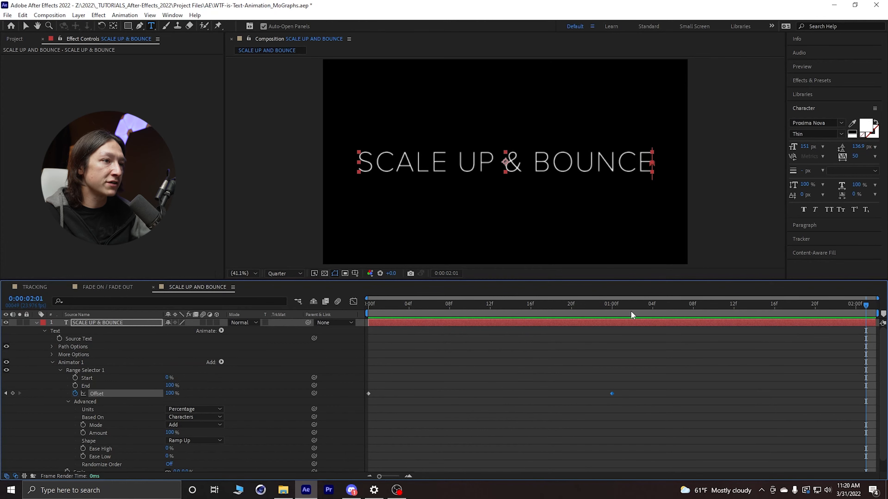
key("Home")
key("space")
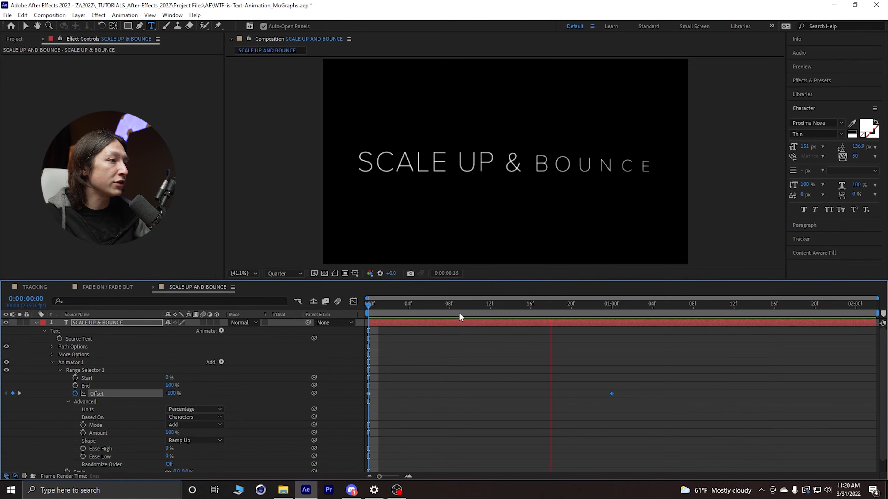
key("space")
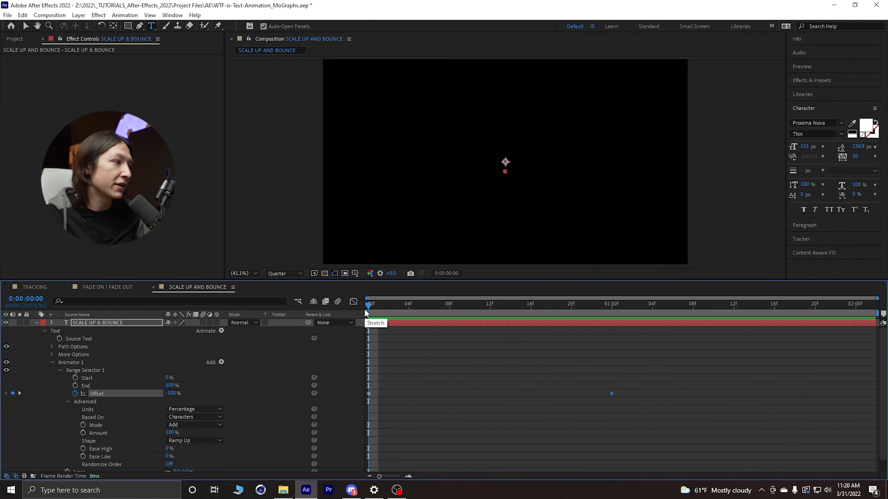
Set Ease High and Ease Low of the range selector to 70% each and preview the result.
scroll(117, 396, "down", 1)
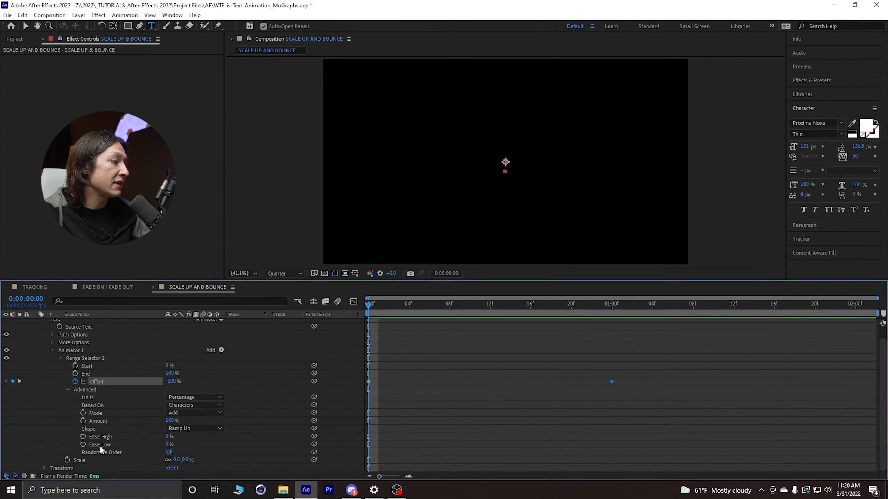
left_click(169, 437)
type("70")
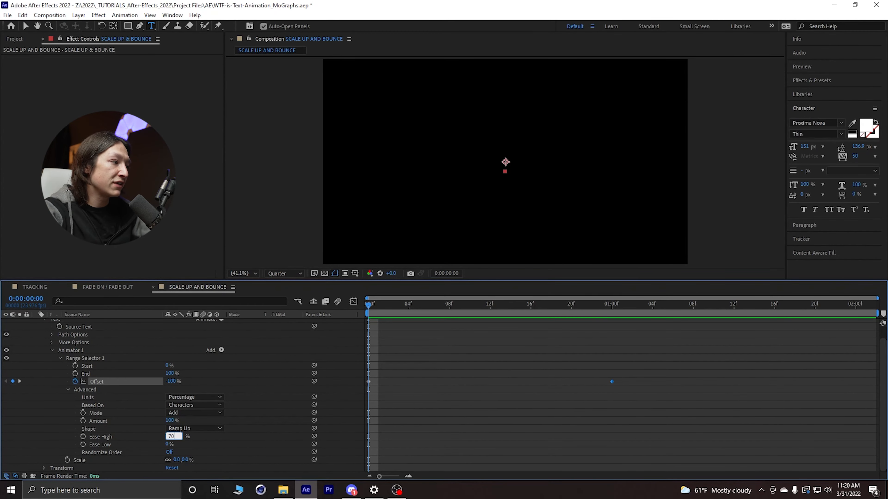
key("Tab")
type("70")
key("Return")
key("space")
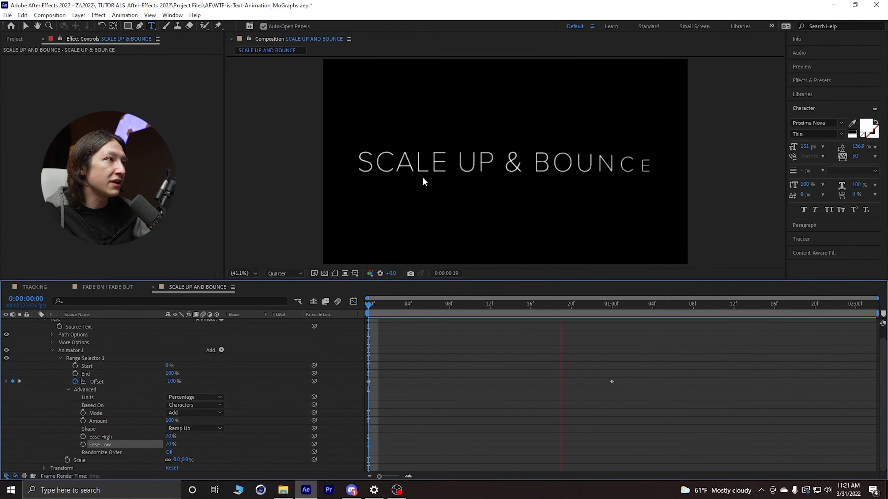
Slow the animation by moving the last Offset keyframe to about 0:00:01:10, and preview it from the start.
left_click_drag(454, 305, 541, 305)
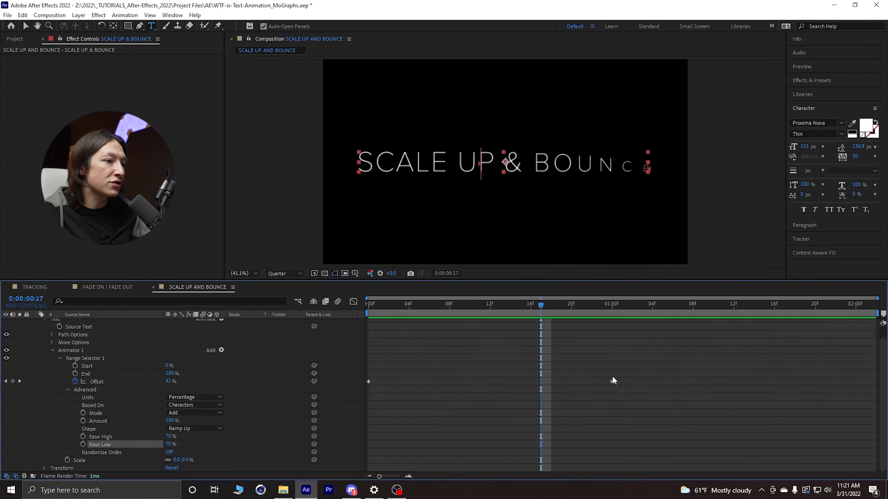
left_click_drag(612, 382, 715, 385)
left_click_drag(613, 302, 327, 309)
key("space")
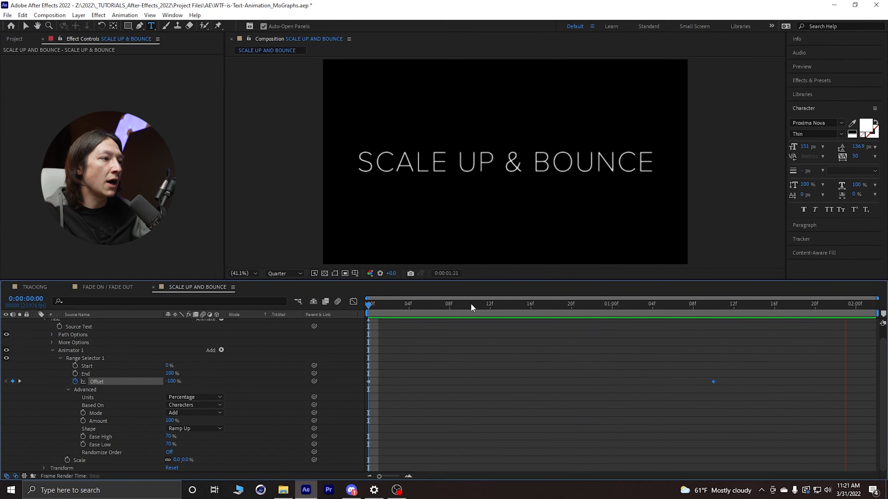
key("space")
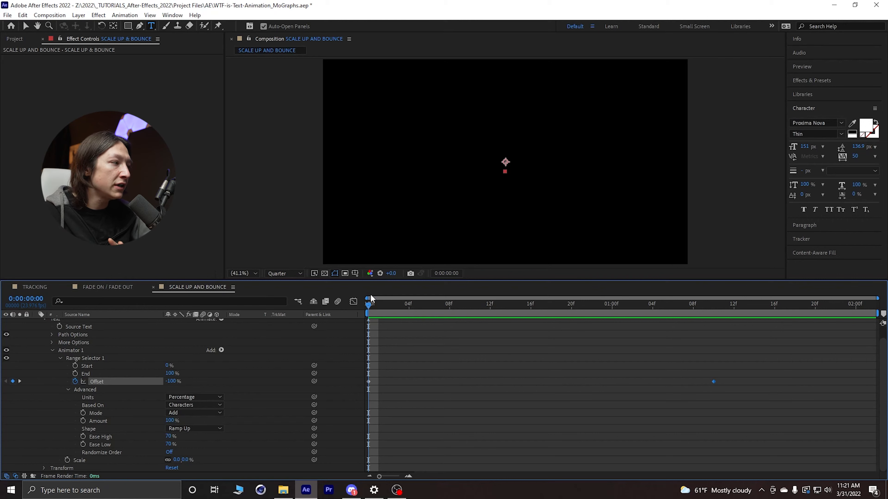
Collapse Animator 1 and duplicate it on the text layer.
scroll(58, 377, "up", 1)
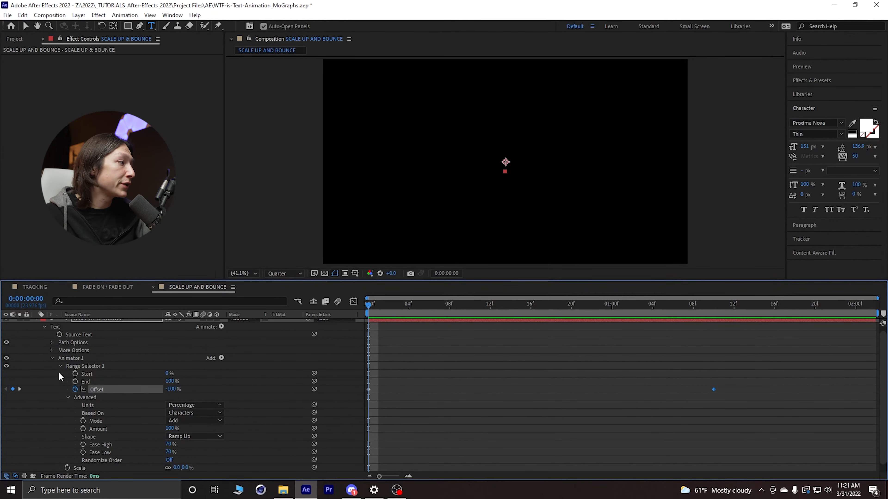
left_click(71, 359)
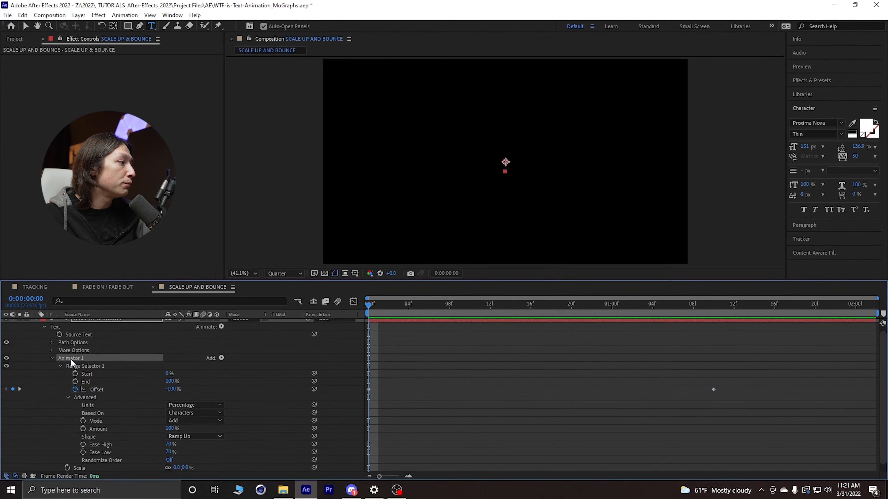
left_click(53, 358)
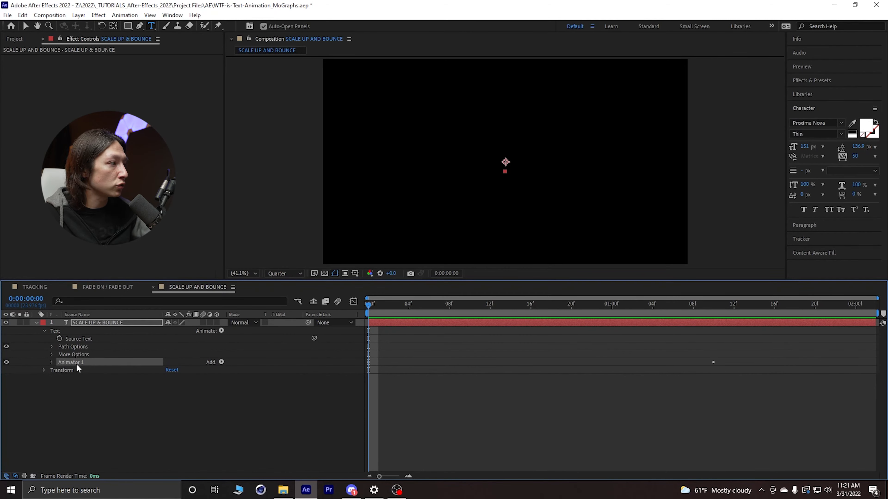
key("ctrl+d")
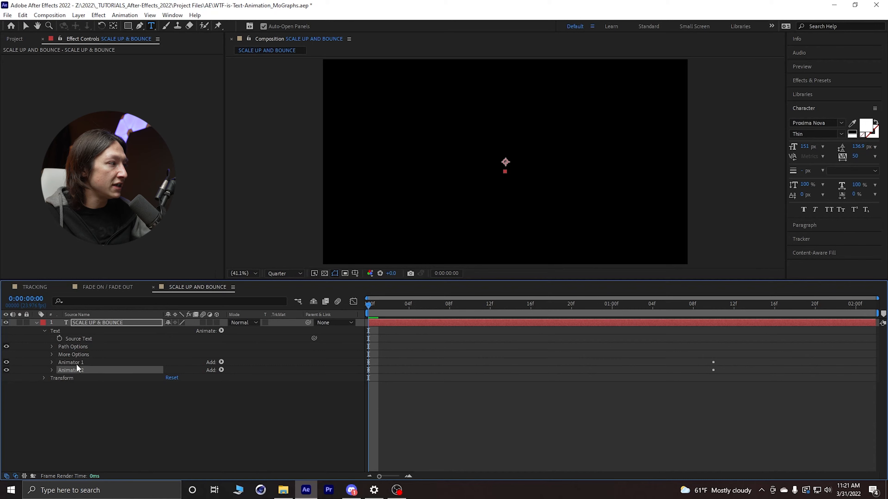
Set the Scale of Animator 2 to 110%.
left_click(51, 370)
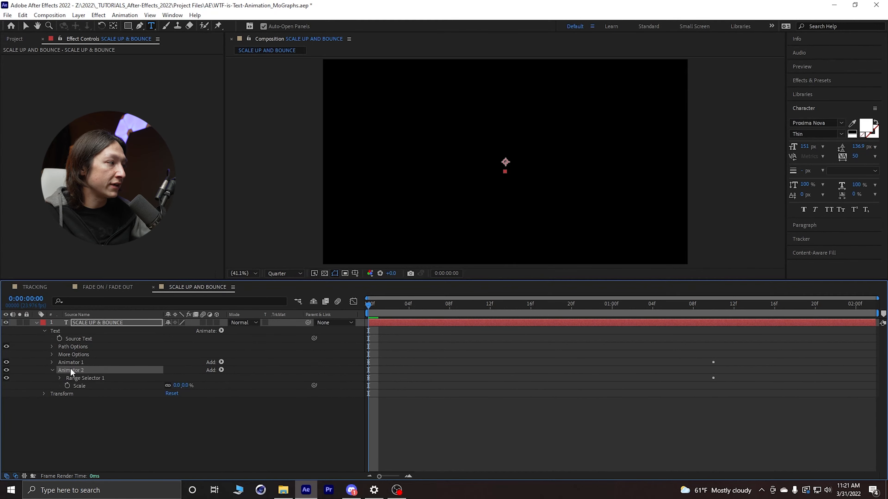
left_click_drag(377, 315, 362, 328)
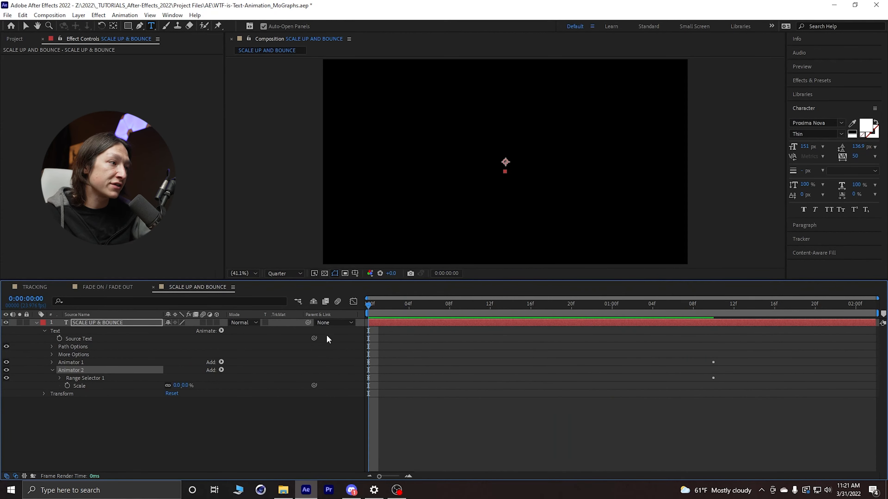
left_click(79, 386)
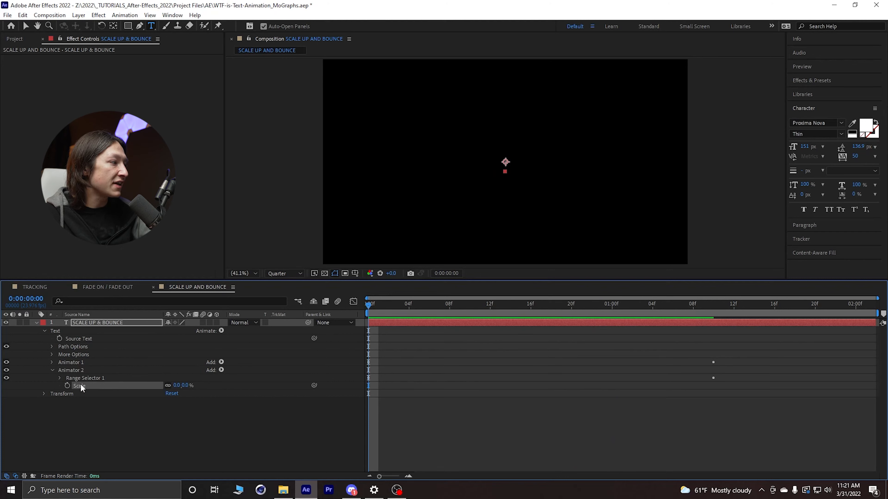
left_click(177, 385)
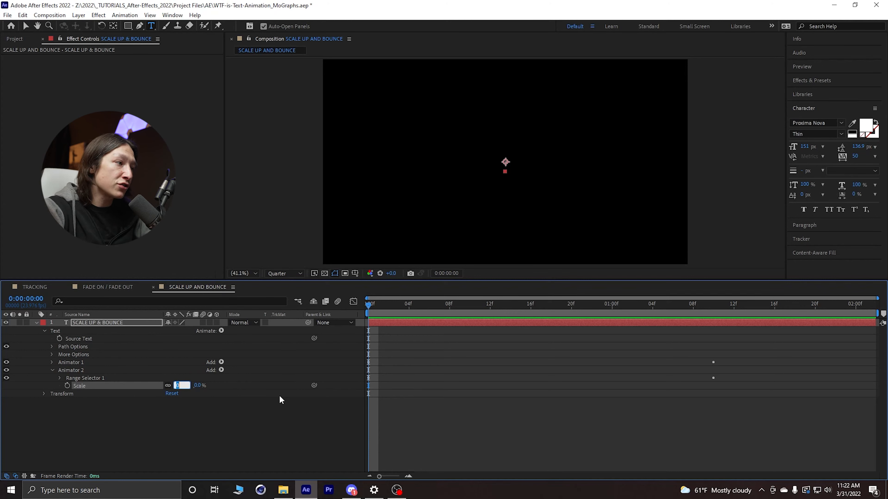
type("11")
key("Return")
Scrub through the animation to 0:00:01:07 and show only the text layer's keyframed Offset properties.
left_click(413, 306)
left_click_drag(414, 308, 683, 339)
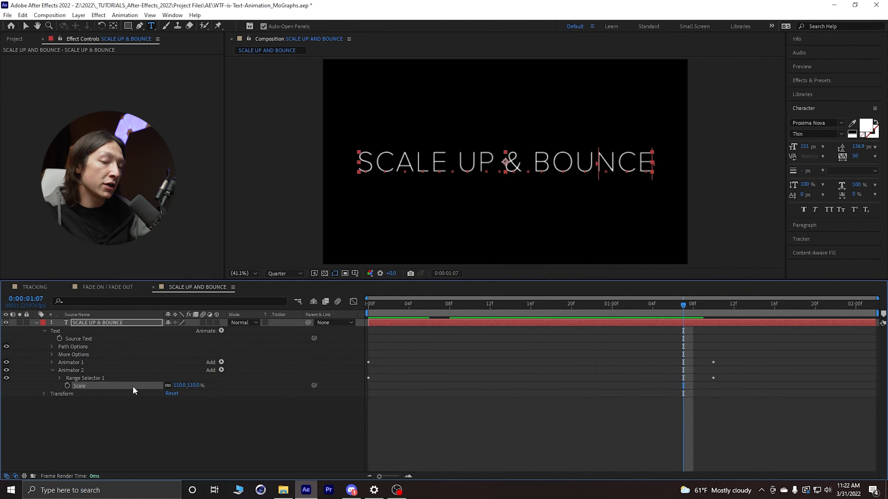
key("u")
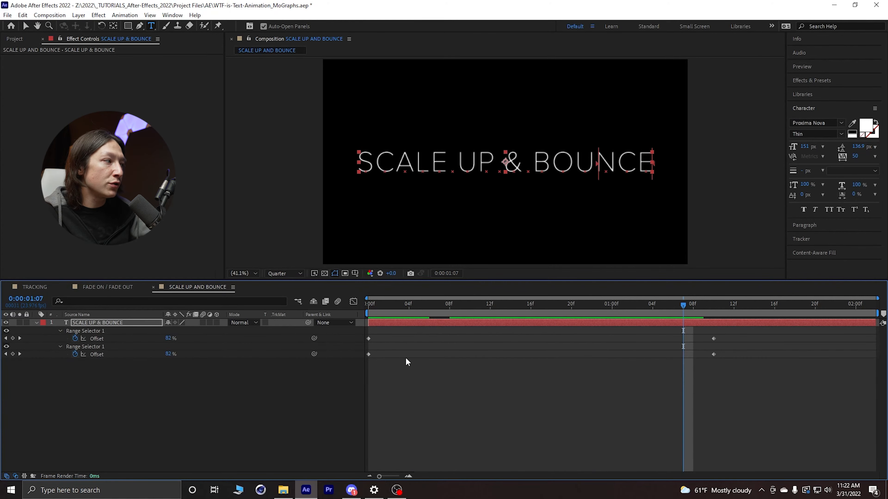
Shift both Offset keyframes of Animator 2 so the first sits at 0:00:00:07, and preview the animation.
left_click(122, 326)
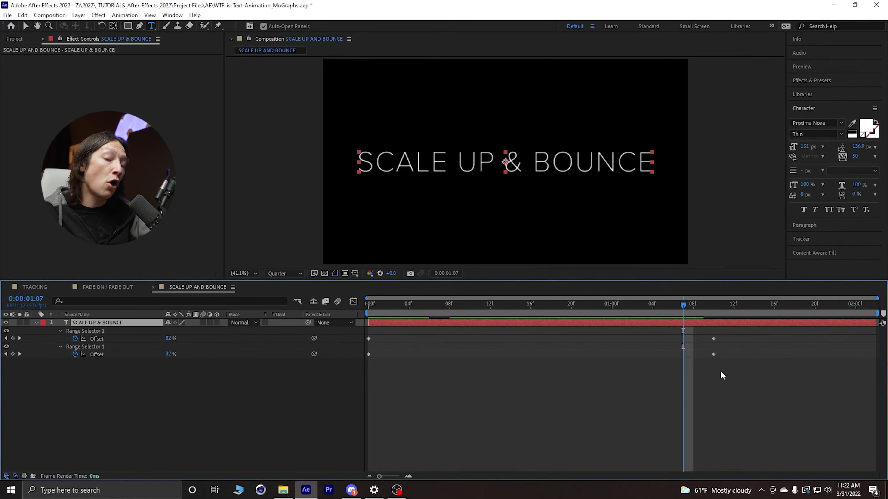
left_click_drag(742, 375, 441, 368)
key("space")
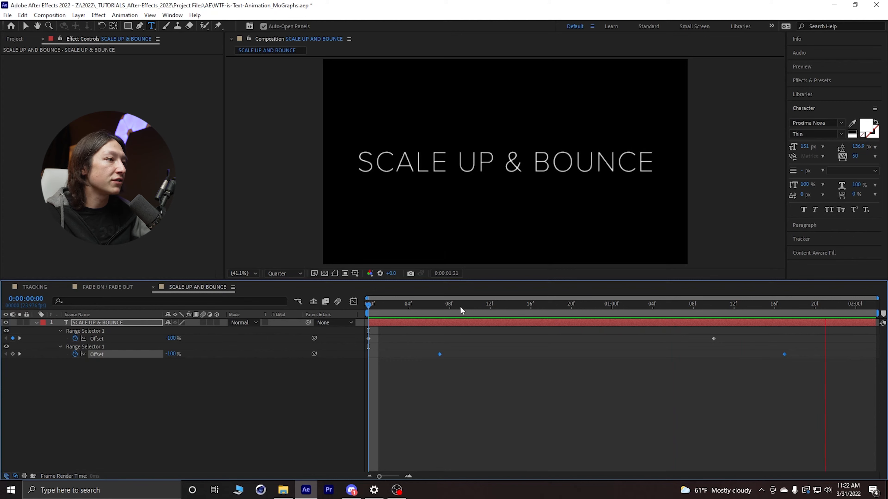
mouse_move(446, 308)
left_mouse_down()
mouse_move(465, 304)
mouse_move(442, 304)
left_mouse_up()
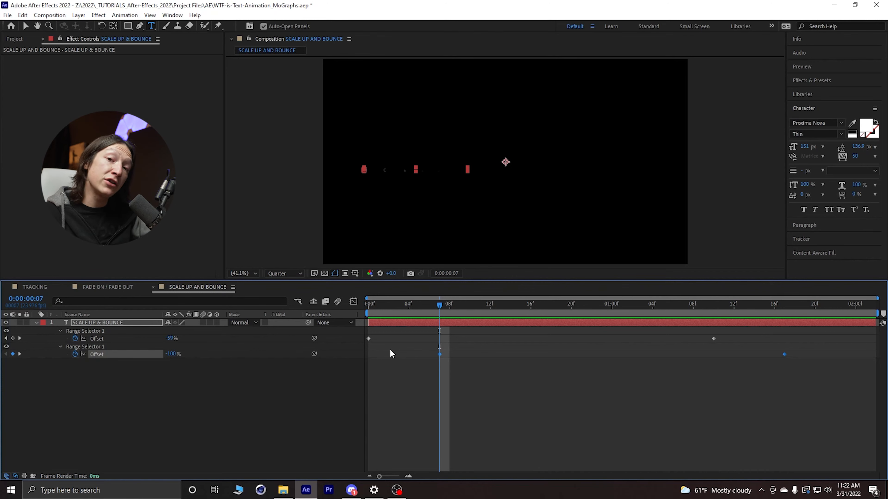
Show all modified properties of the text layer and set the Scale of Animator 2 to 150%.
key("u")
key("u")
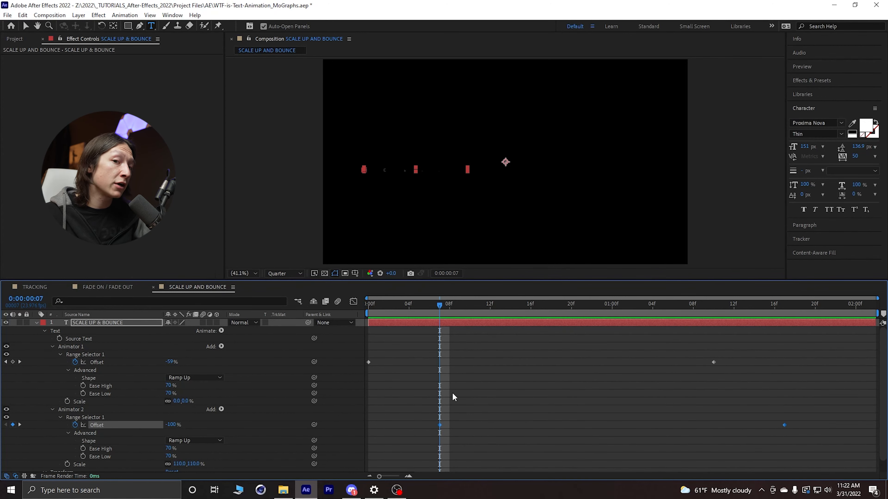
scroll(452, 393, "down", 1)
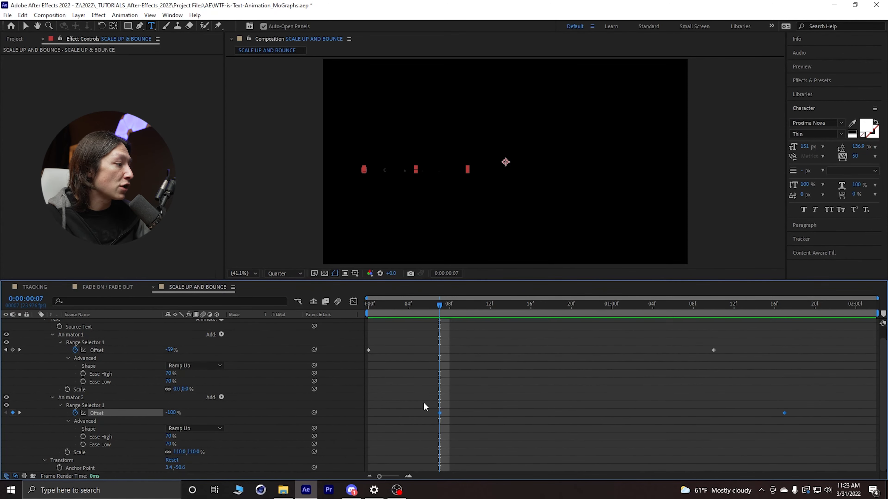
left_click(78, 452, "shift")
left_click(179, 457)
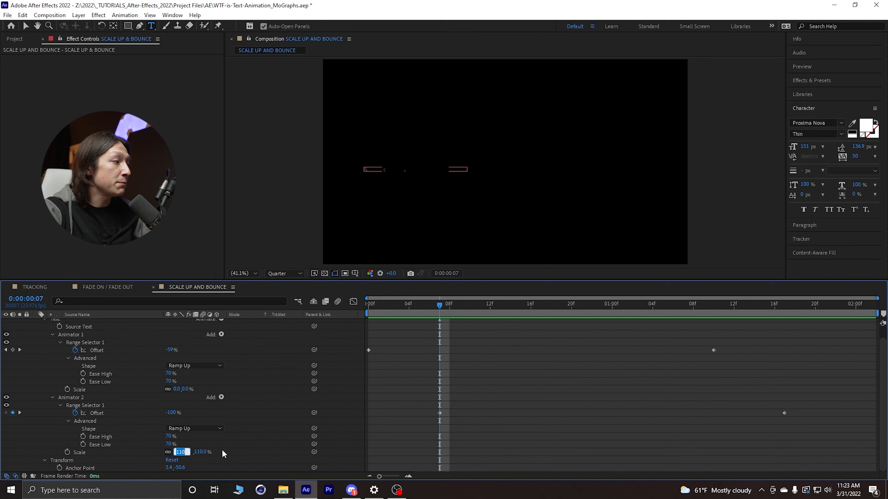
type("150")
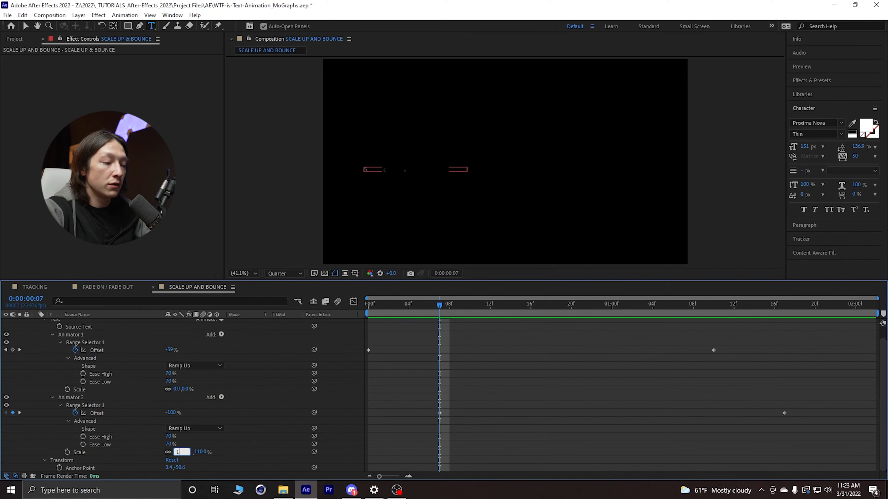
key("Return")
Preview the larger bounce from the start and scrub through the letters, stopping at 0:00:00:08.
left_click_drag(394, 304, 316, 303)
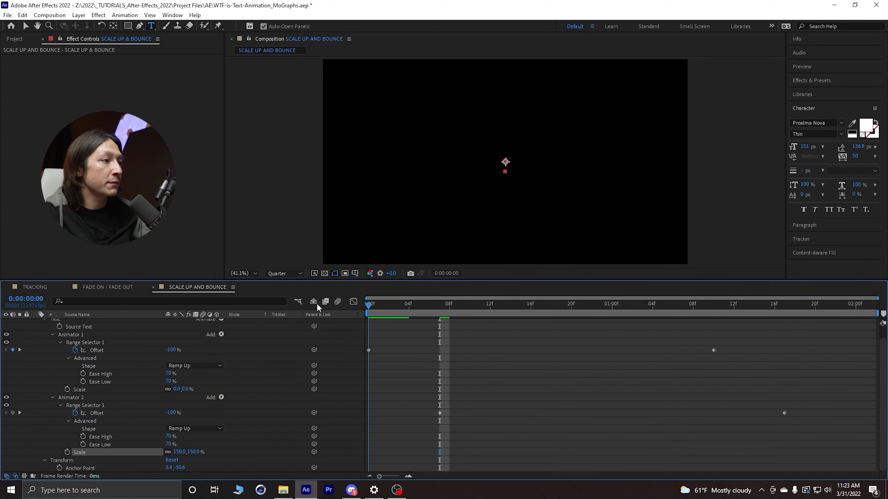
key("space")
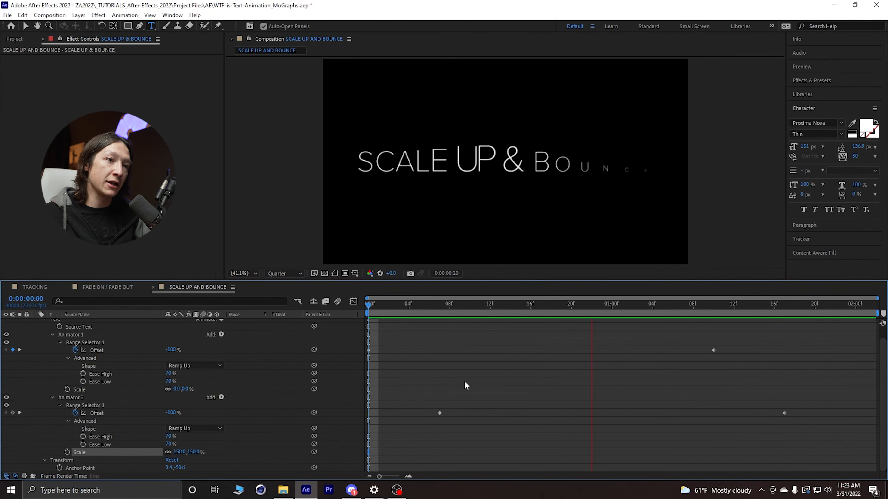
left_click(497, 308)
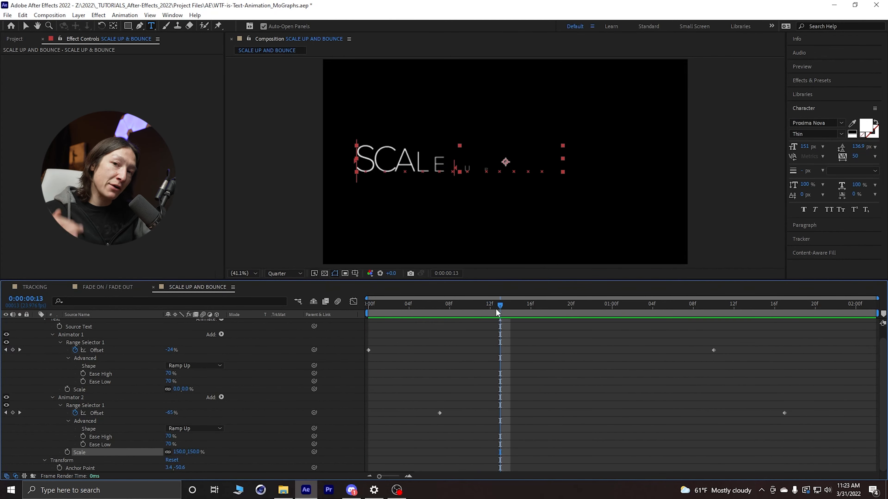
left_click_drag(472, 312, 450, 311)
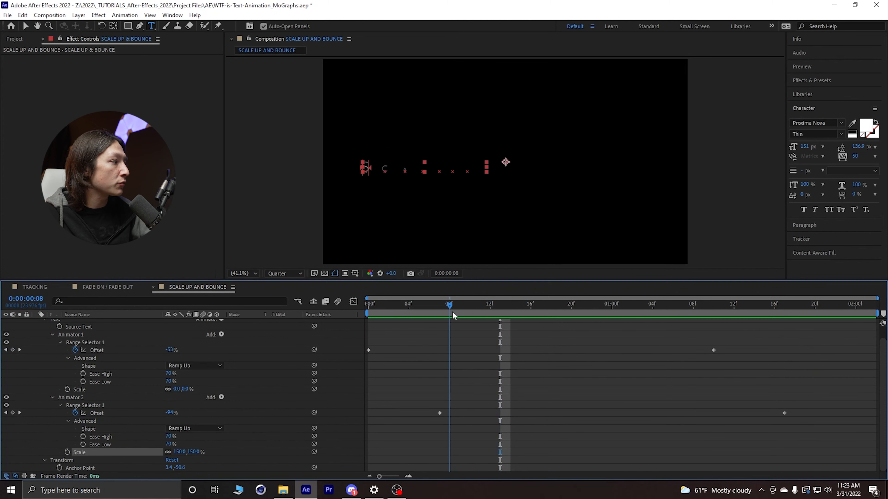
Duplicate Animator 2 and set the Scale of the copy, Animator 3, to 75%.
left_click(71, 397)
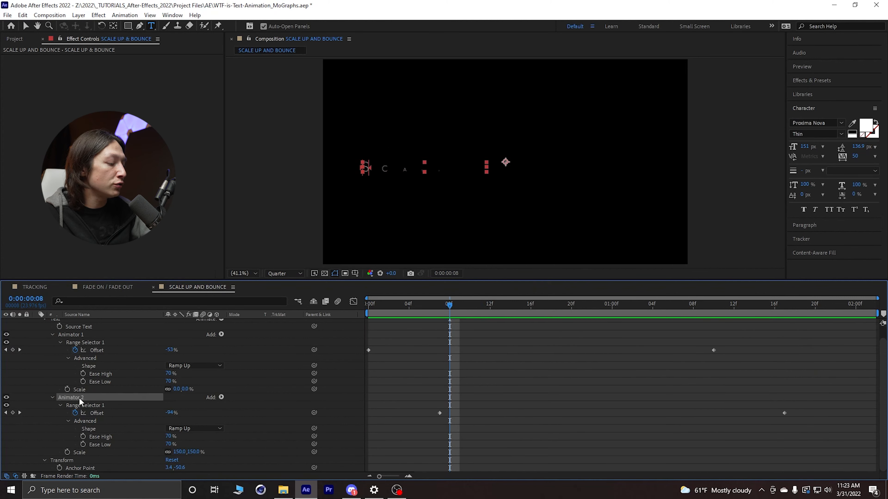
key("ctrl+d")
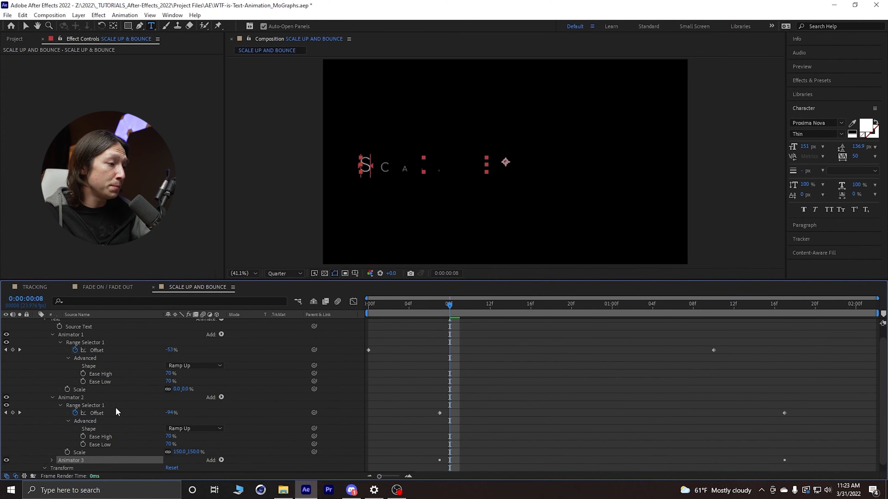
scroll(57, 423, "down", 1)
left_click(53, 451)
scroll(101, 434, "down", 2)
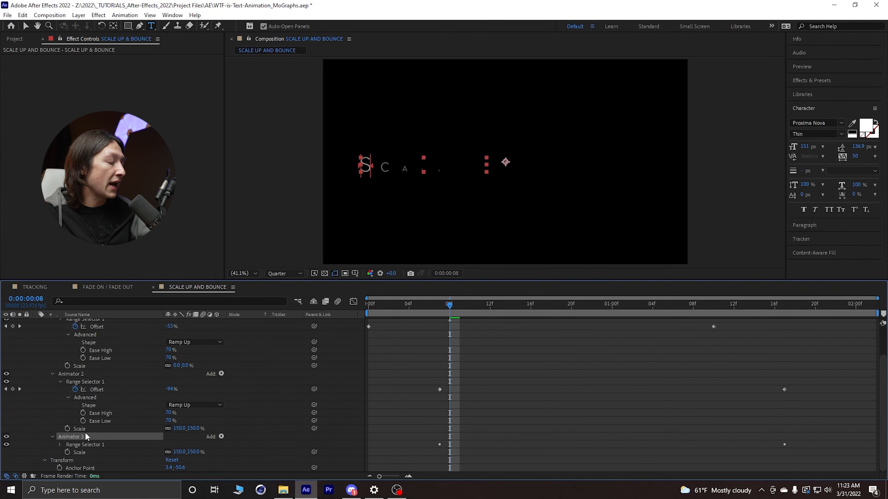
left_click(175, 453)
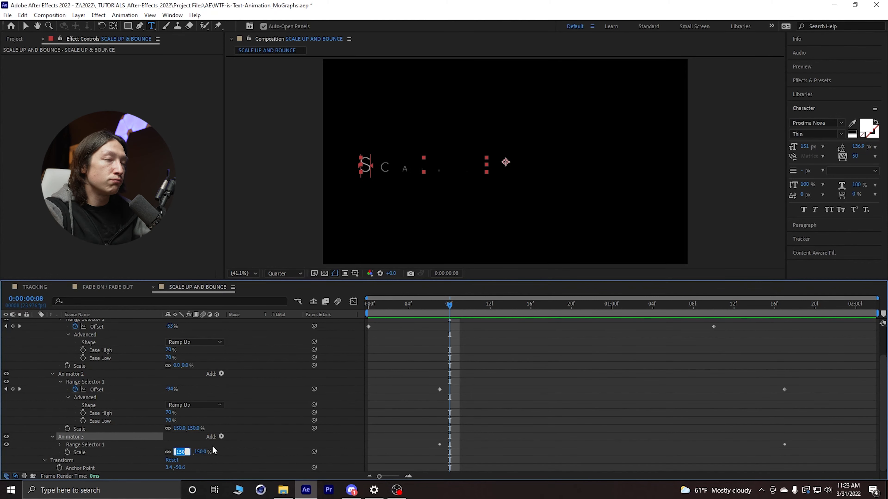
key("Return")
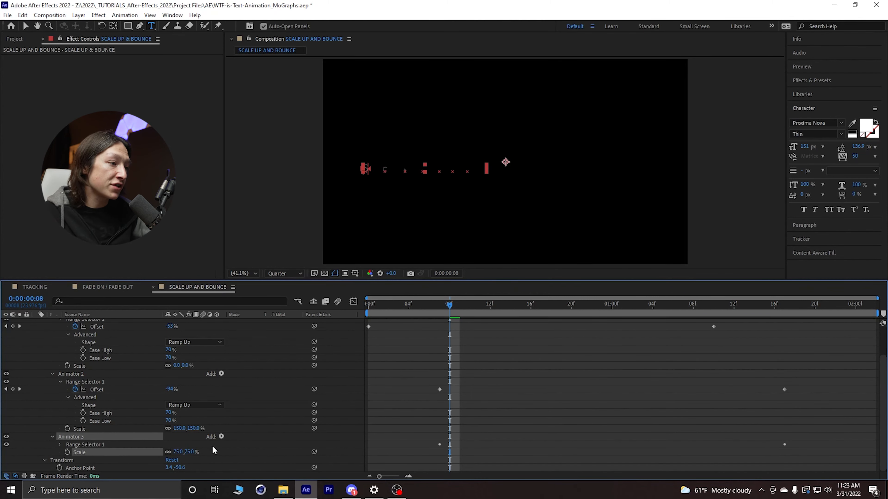
Shift both Offset keyframes of Animator 3 so the first sits at about 0:00:00:13, then preview with only keyframed properties shown.
left_click(60, 445)
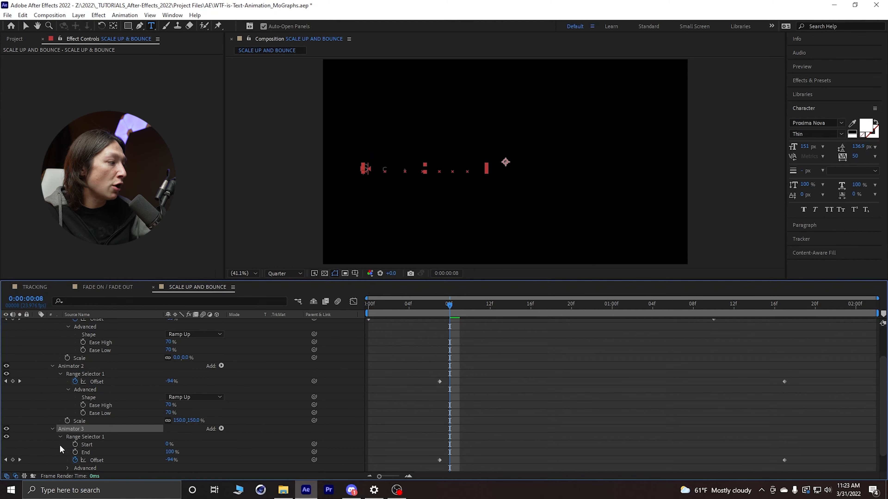
left_click_drag(430, 452, 817, 461)
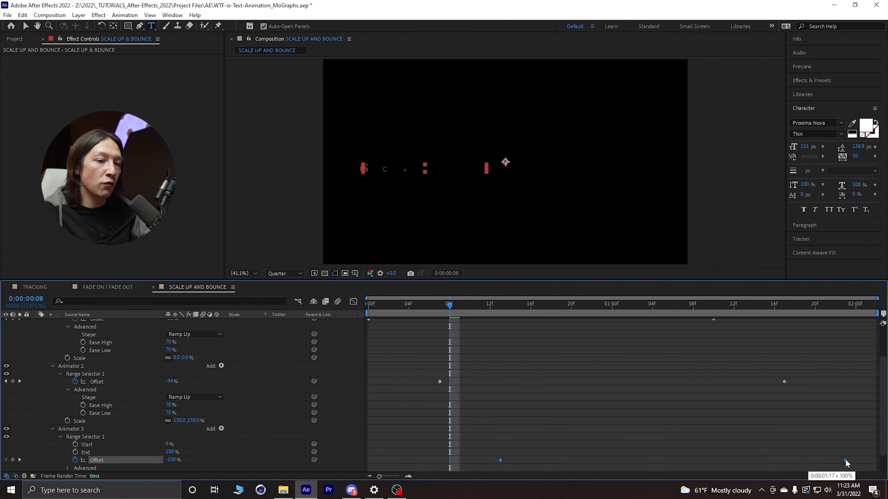
key("u")
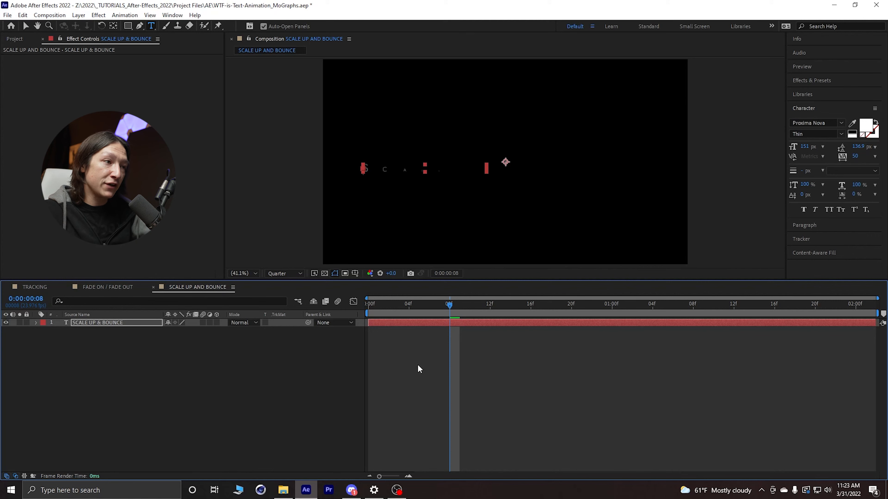
key("u")
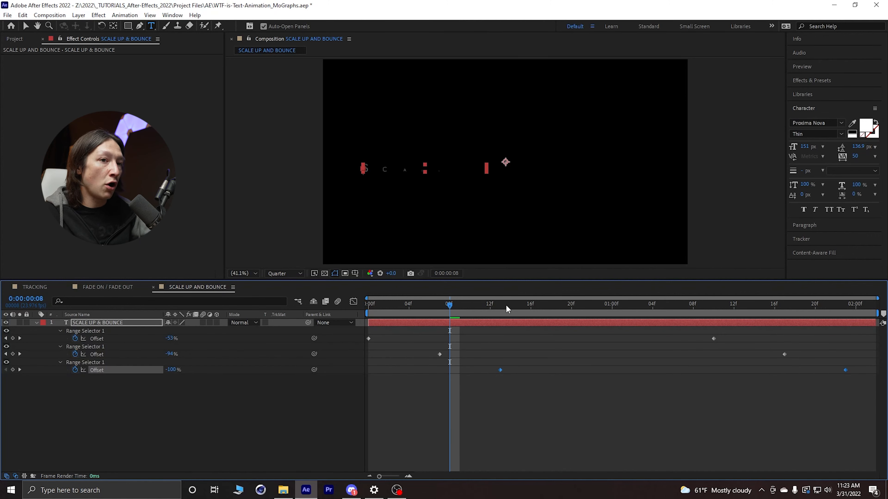
left_click_drag(510, 305, 273, 322)
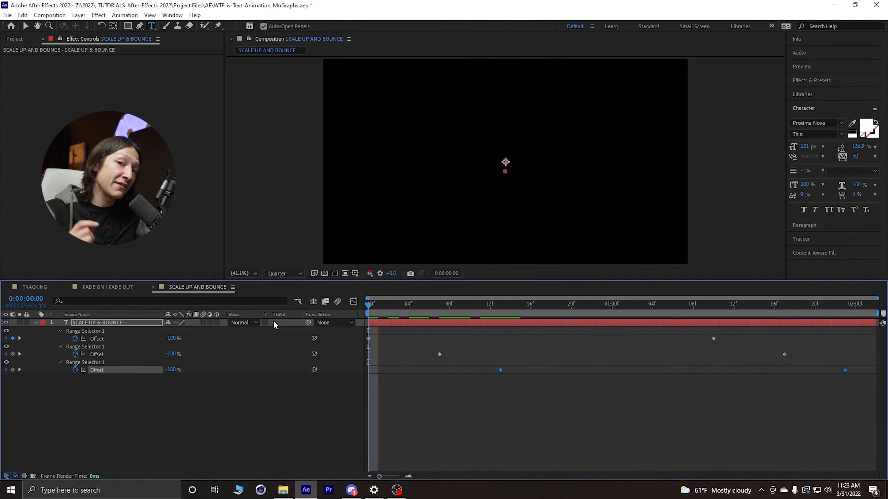
key("space")
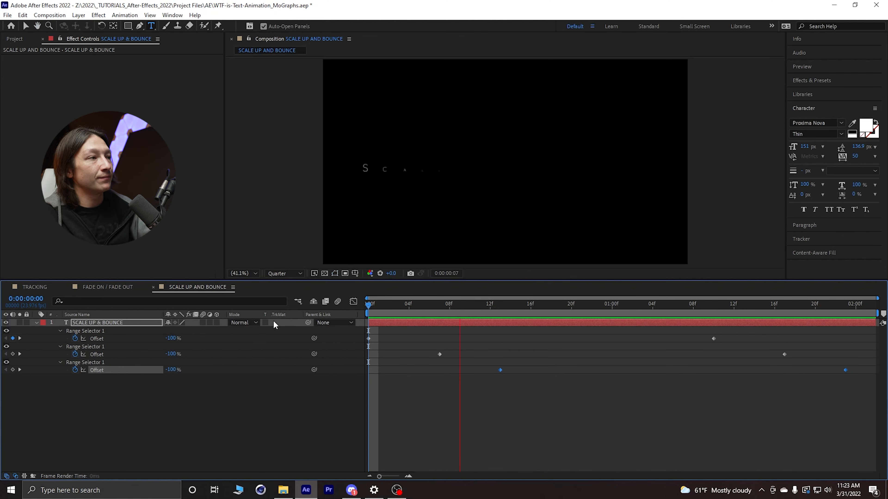